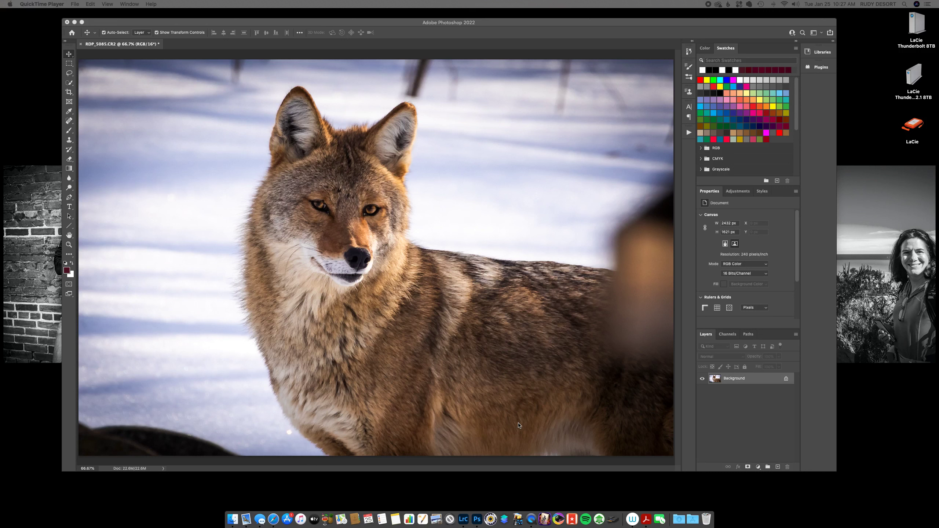
# Switch the workspace to the Photography layout
pyautogui.click(622, 177)
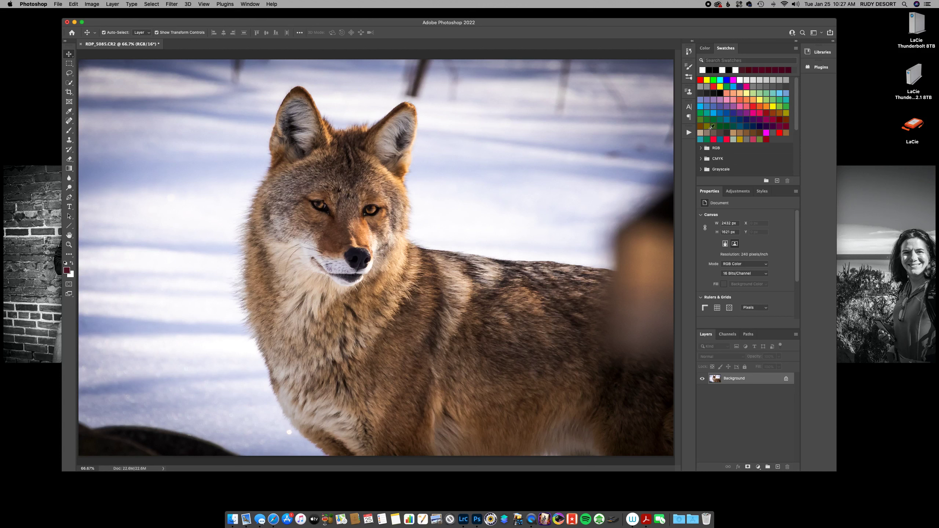
pyautogui.click(821, 34)
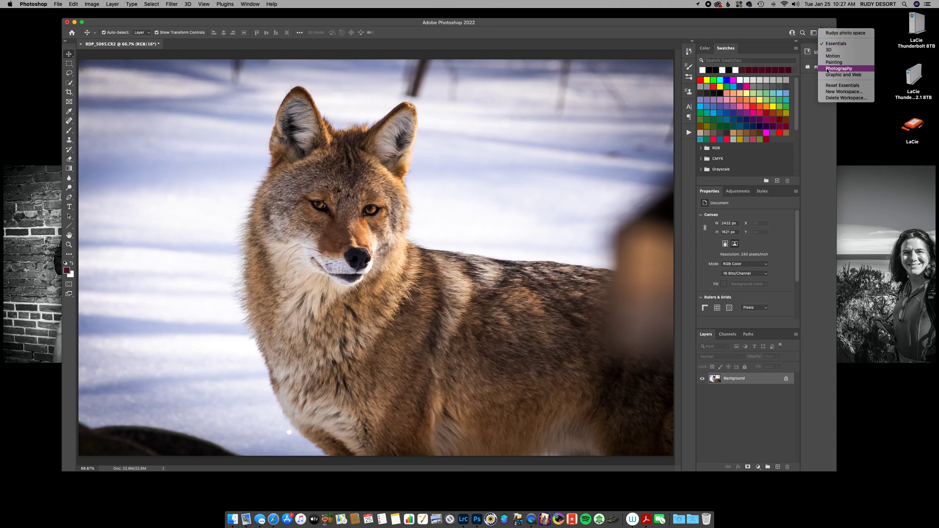
pyautogui.click(839, 68)
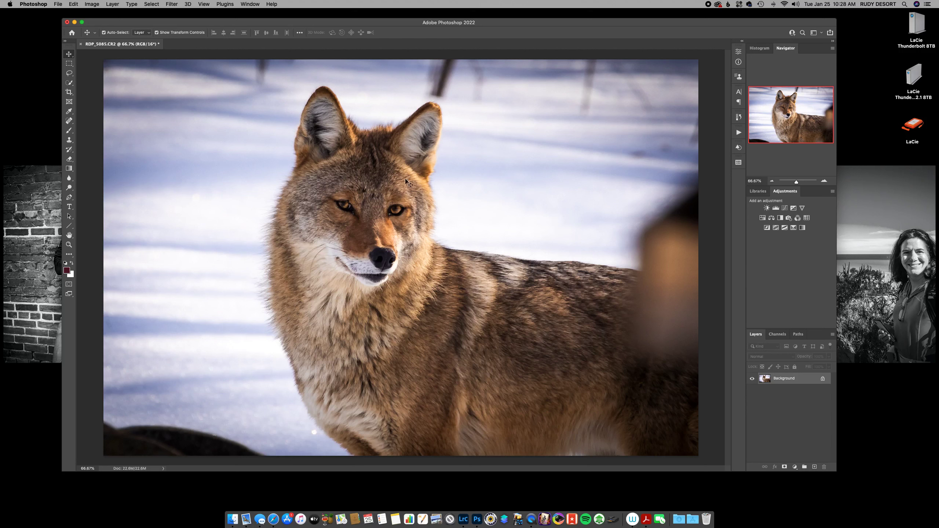
pyautogui.click(252, 5)
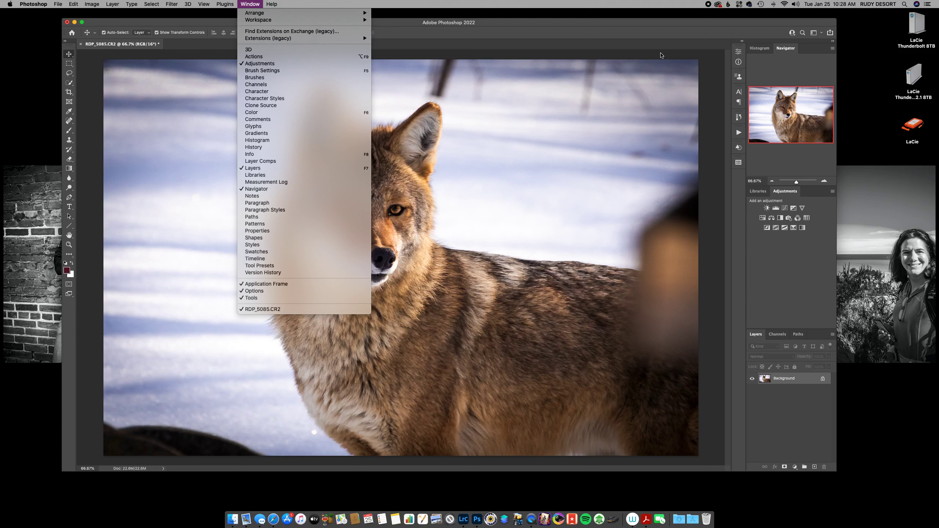
pyautogui.click(667, 25)
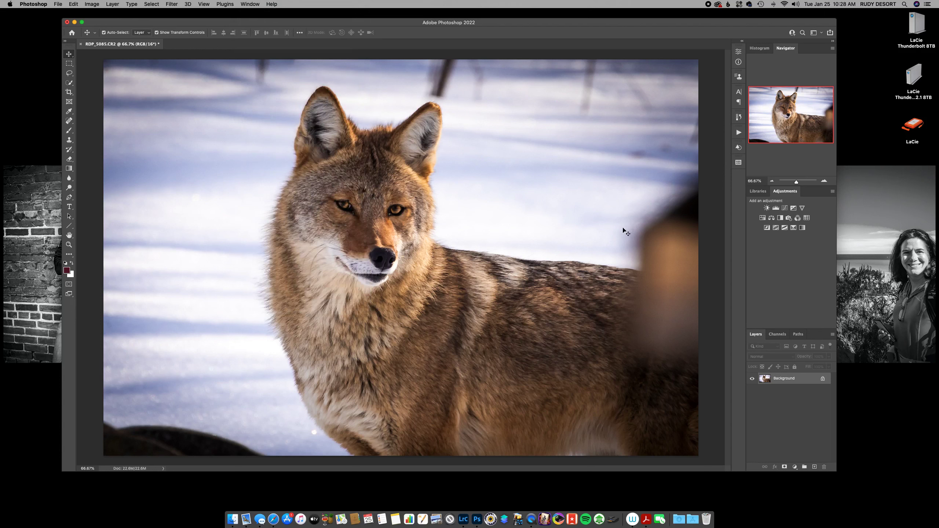
# Duplicate the Background layer twice to make two full copies of the coyote photo above it
pyautogui.click(778, 380)
pyautogui.press('super')
pyautogui.press('super+j')
pyautogui.press('super+j')
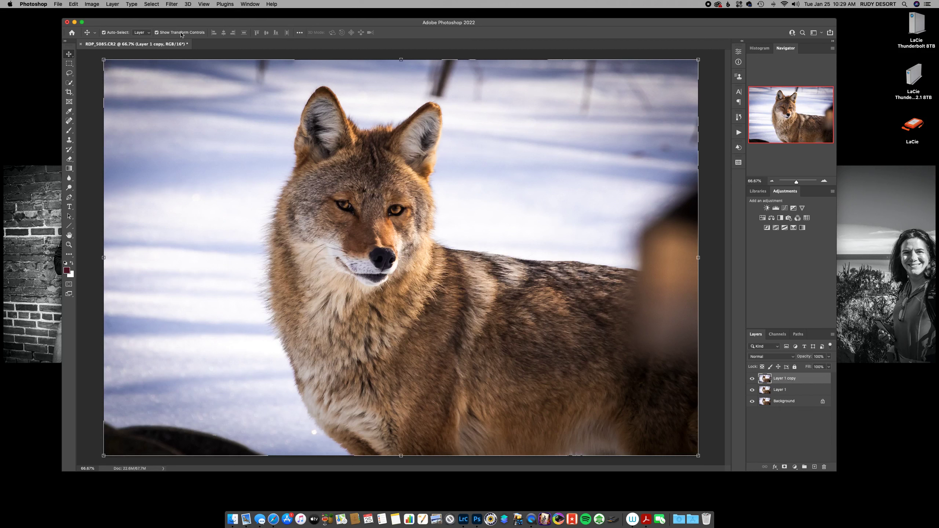
# Start a High Pass filter on the topmost layer copy and compare the image with its preview off and on
pyautogui.click(172, 4)
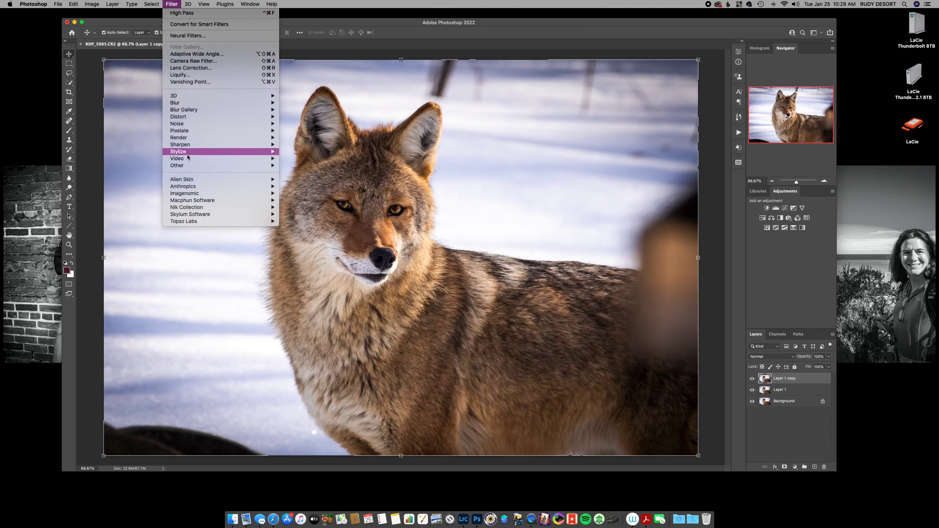
pyautogui.moveTo(185, 167)
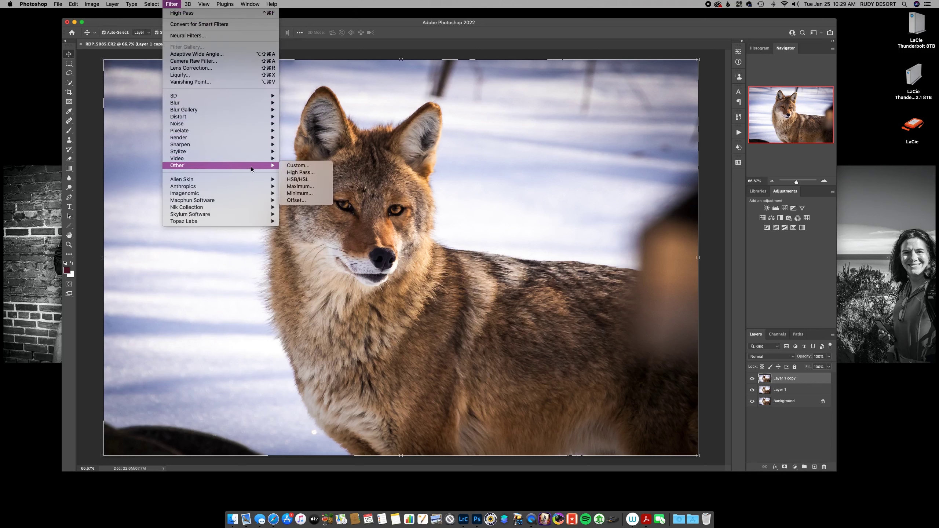
pyautogui.click(300, 173)
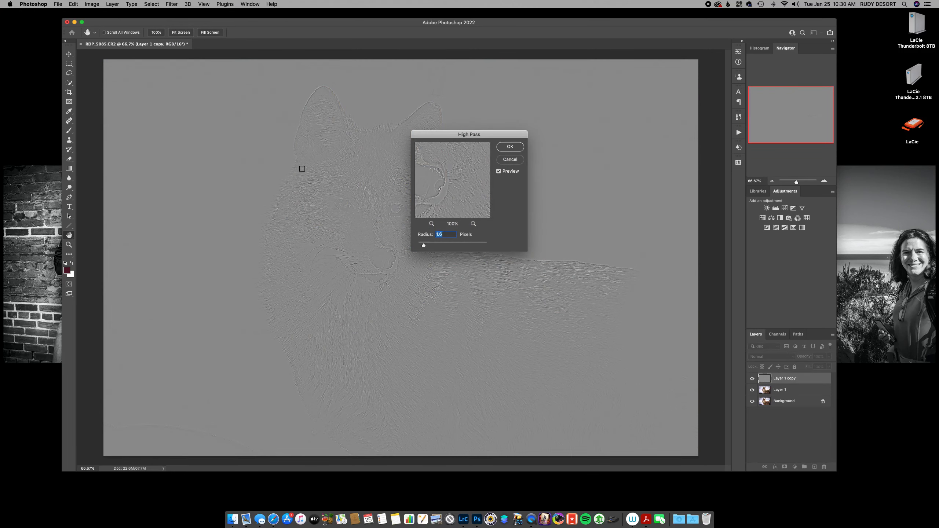
pyautogui.click(498, 173)
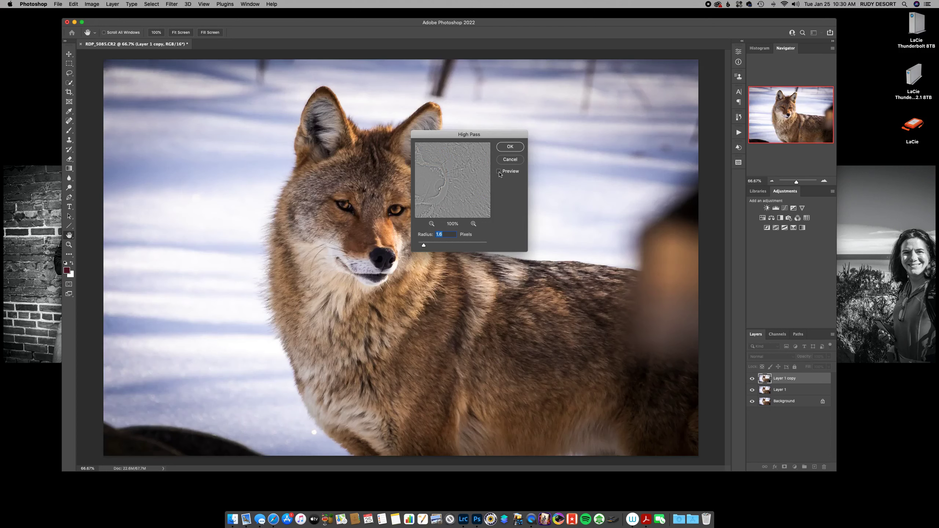
pyautogui.click(499, 172)
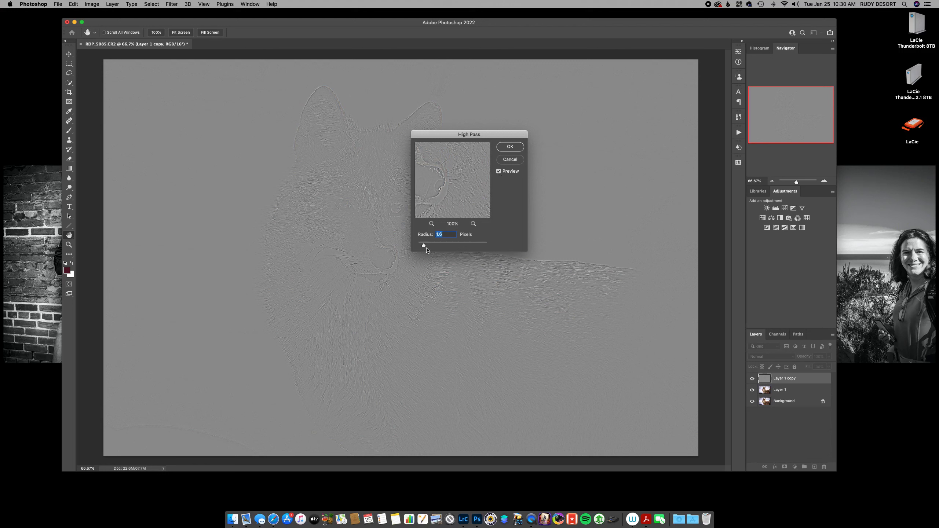
# Try different High Pass radii up to 16.2 pixels, and apply the filter with a radius just under 2 pixels
pyautogui.moveTo(424, 245)
pyautogui.mouseDown()
pyautogui.moveTo(484, 246)
pyautogui.moveTo(418, 248)
pyautogui.mouseUp()
pyautogui.moveTo(418, 248); pyautogui.dragTo(422, 247)
pyautogui.moveTo(422, 247); pyautogui.dragTo(423, 247)
pyautogui.moveTo(422, 245); pyautogui.dragTo(424, 245)
pyautogui.moveTo(424, 246); pyautogui.dragTo(448, 246)
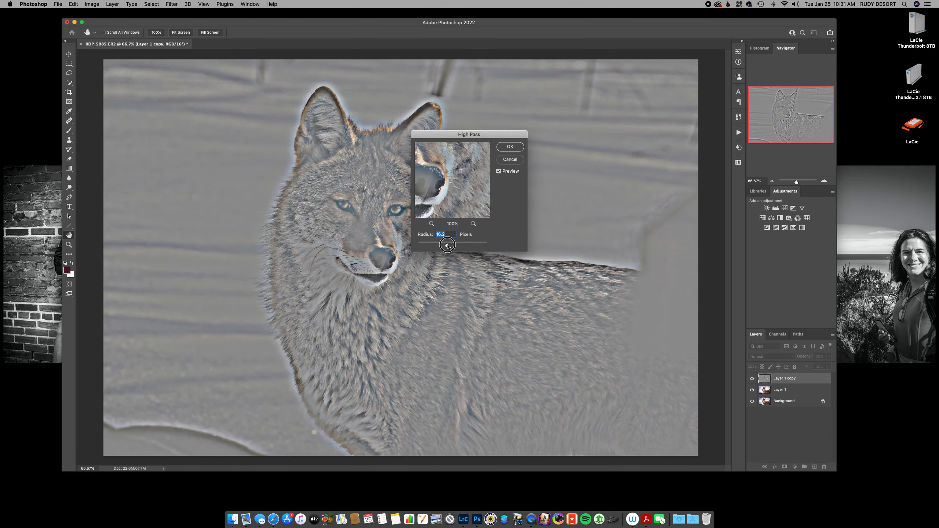
pyautogui.moveTo(447, 247); pyautogui.dragTo(423, 248)
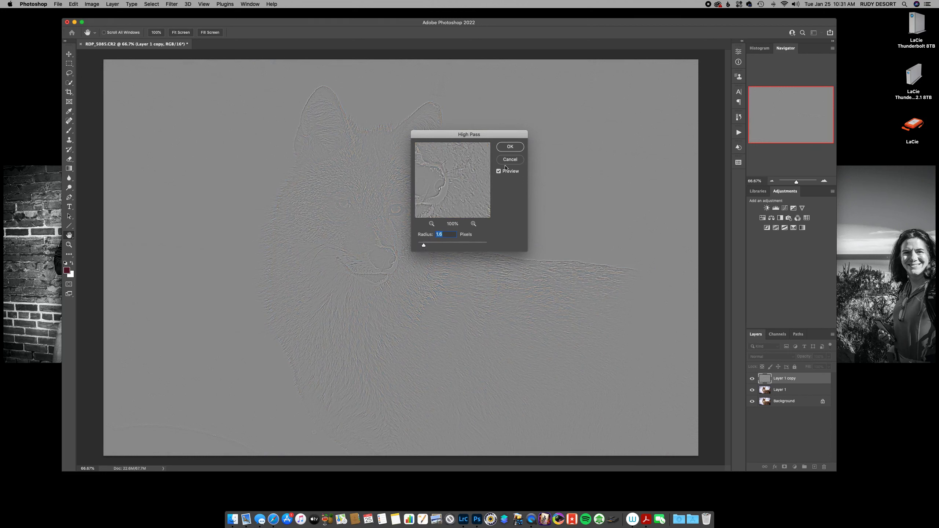
pyautogui.click(510, 147)
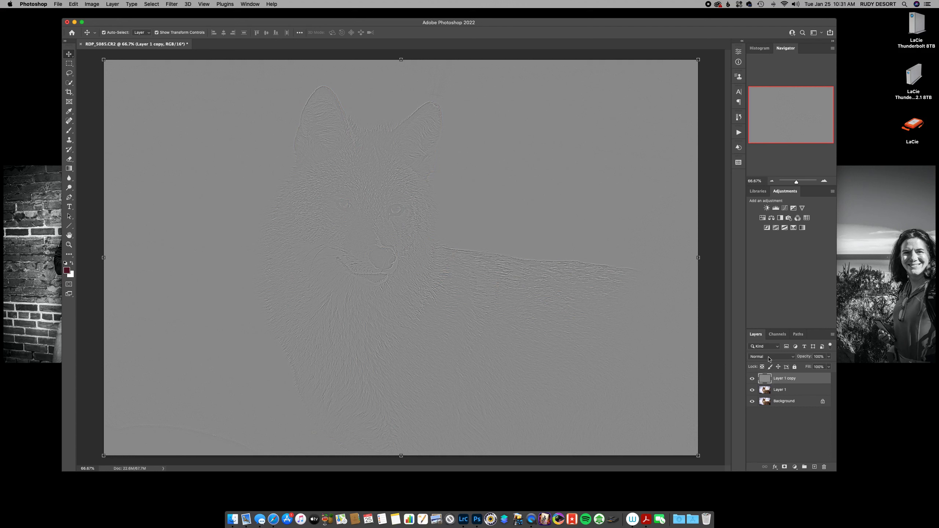
# Set the High Pass layer's blend mode to Overlay and toggle its visibility to compare the sharpening
pyautogui.click(793, 359)
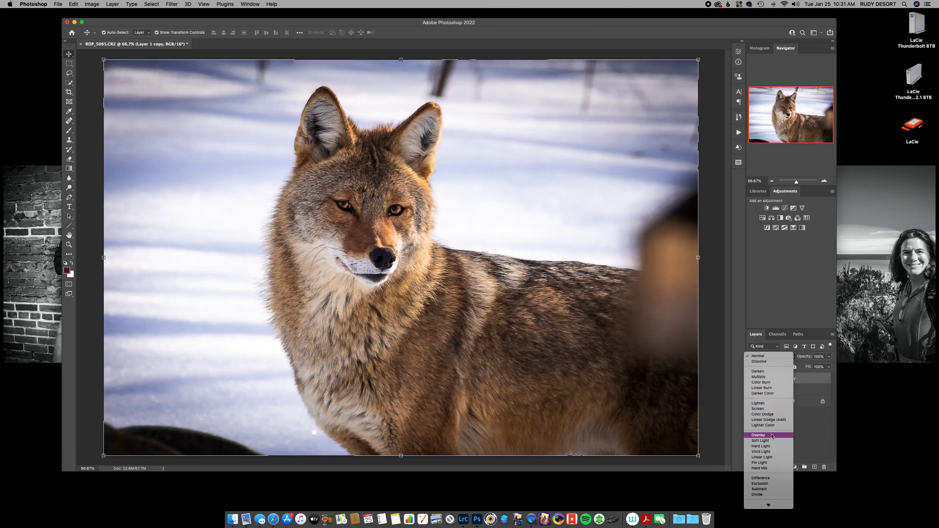
pyautogui.click(771, 435)
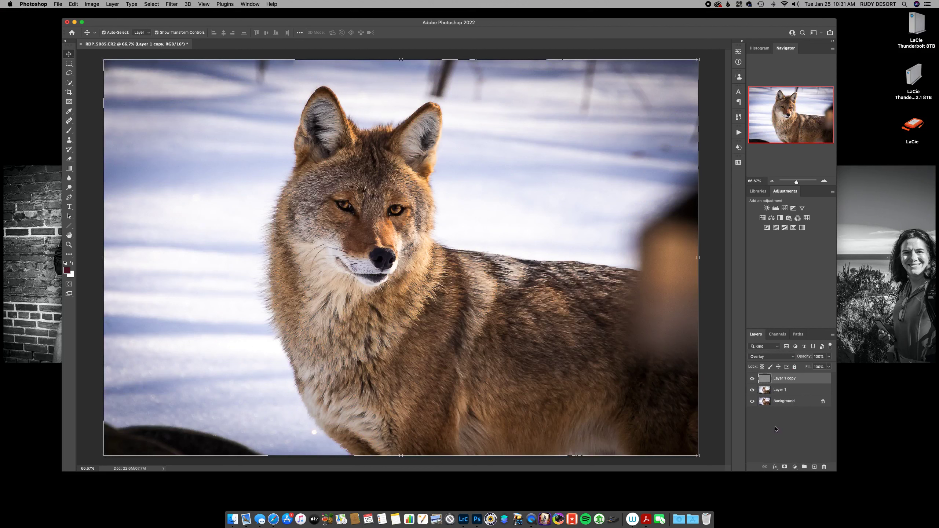
pyautogui.click(752, 379)
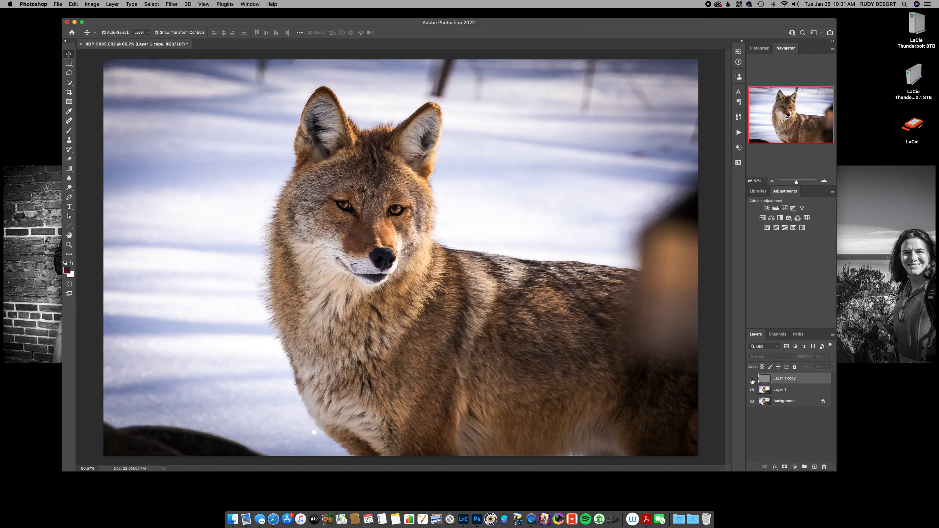
pyautogui.click(752, 379)
pyautogui.click(751, 379)
pyautogui.click(752, 380)
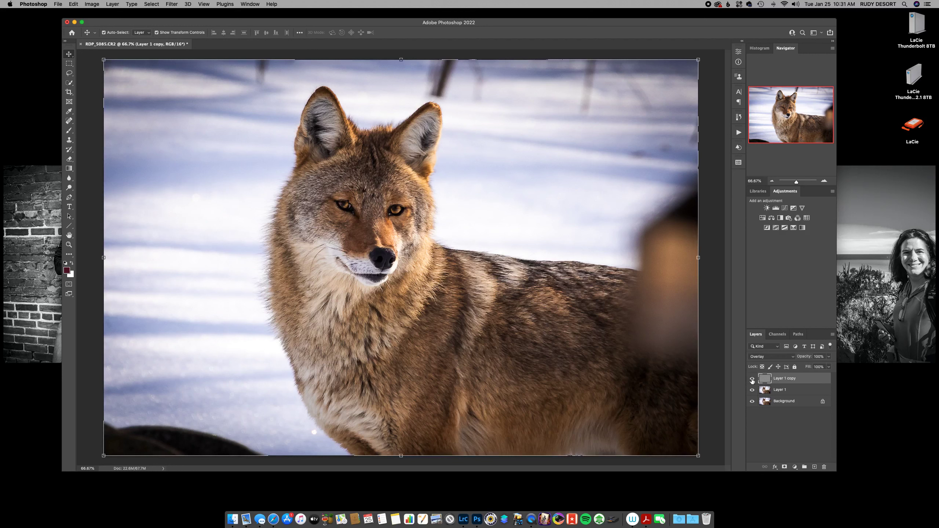
pyautogui.click(751, 380)
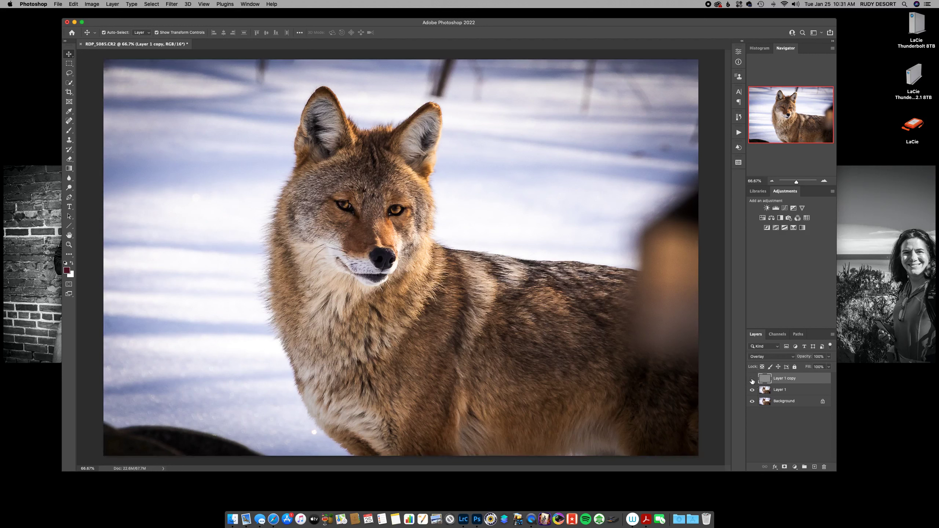
pyautogui.click(751, 379)
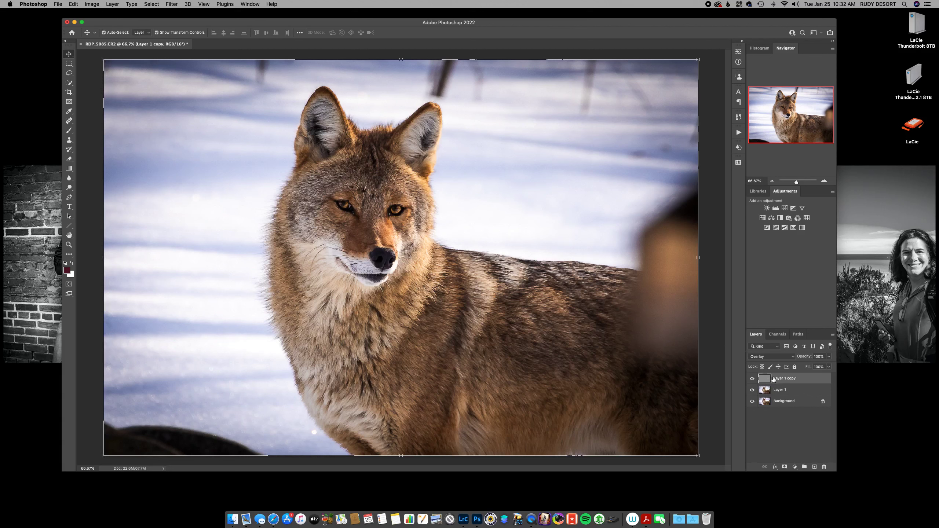
# Add a layer mask to the High Pass layer and invert it to black
pyautogui.click(784, 467)
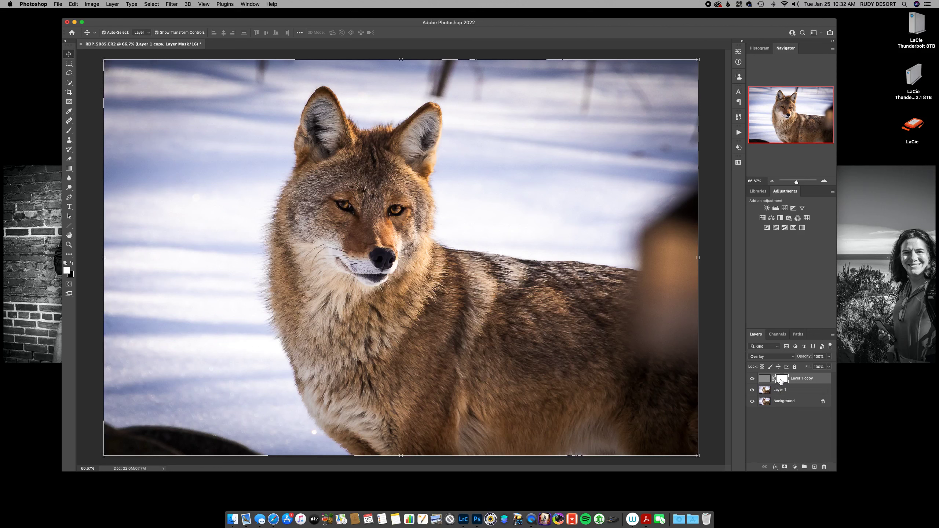
pyautogui.moveTo(780, 381); pyautogui.dragTo(782, 383)
pyautogui.press('super+i')
# Paint white on the mask with the Brush at 100% opacity over the coyote's eyes, muzzle, ears and the fur beside its head
pyautogui.click(68, 130)
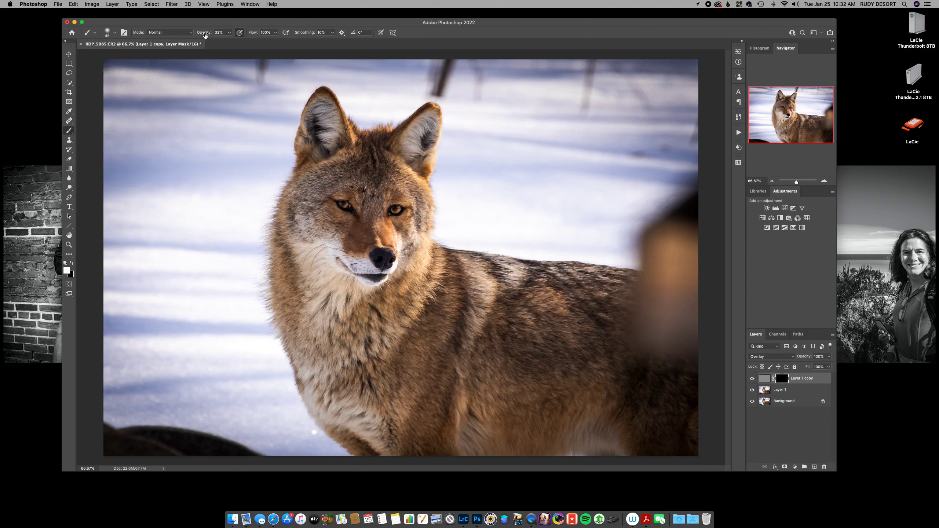
pyautogui.click(229, 32)
pyautogui.moveTo(229, 42); pyautogui.dragTo(251, 41)
pyautogui.click(340, 204)
pyautogui.moveTo(339, 205)
pyautogui.mouseDown()
pyautogui.moveTo(347, 204)
pyautogui.moveTo(338, 202)
pyautogui.mouseUp()
pyautogui.moveTo(392, 213); pyautogui.dragTo(392, 216)
pyautogui.moveTo(339, 248)
pyautogui.mouseDown()
pyautogui.moveTo(309, 261)
pyautogui.moveTo(340, 251)
pyautogui.moveTo(355, 257)
pyautogui.moveTo(353, 271)
pyautogui.moveTo(380, 278)
pyautogui.moveTo(376, 259)
pyautogui.moveTo(386, 266)
pyautogui.mouseUp()
pyautogui.moveTo(323, 112)
pyautogui.mouseDown()
pyautogui.moveTo(329, 149)
pyautogui.moveTo(336, 115)
pyautogui.moveTo(328, 102)
pyautogui.moveTo(311, 122)
pyautogui.moveTo(326, 142)
pyautogui.mouseUp()
pyautogui.moveTo(429, 114)
pyautogui.mouseDown()
pyautogui.moveTo(405, 155)
pyautogui.moveTo(430, 120)
pyautogui.moveTo(416, 158)
pyautogui.moveTo(432, 130)
pyautogui.moveTo(423, 152)
pyautogui.mouseUp()
pyautogui.moveTo(295, 179); pyautogui.dragTo(277, 210)
pyautogui.moveTo(461, 186); pyautogui.dragTo(434, 203)
# Disable and re-enable the High Pass layer's mask to compare overall with selective sharpening
pyautogui.rightClick(782, 380)
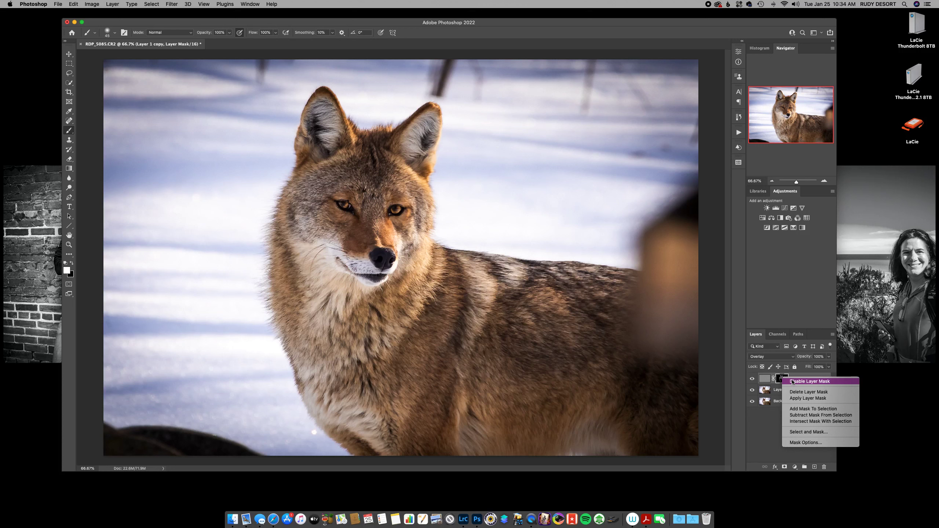
pyautogui.click(792, 381)
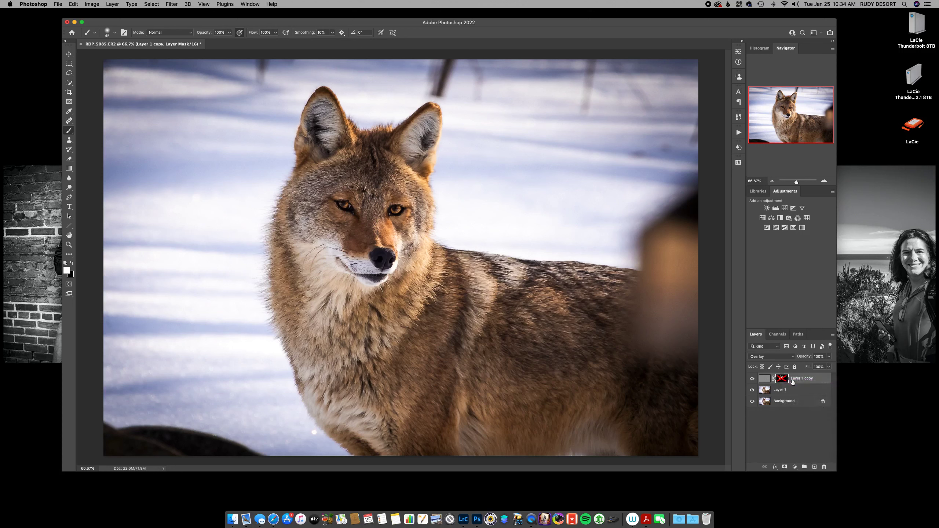
pyautogui.rightClick(783, 381)
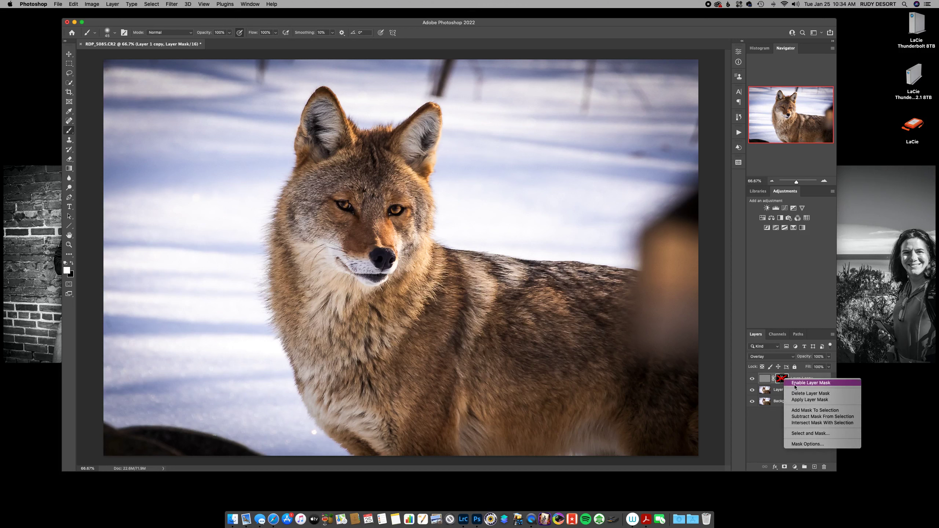
pyautogui.click(795, 384)
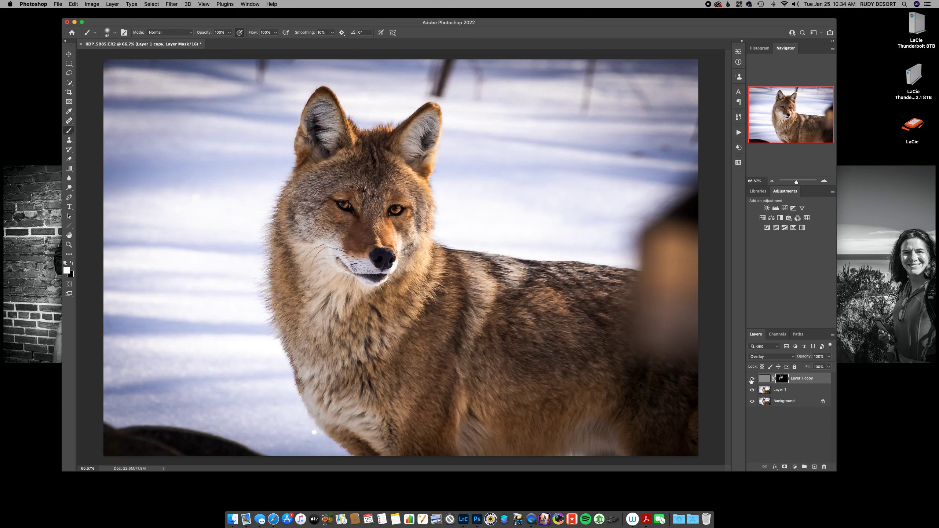
# Toggle the masked High Pass layer's visibility repeatedly to compare the photo with and without selective sharpening
pyautogui.click(752, 379)
pyautogui.click(751, 379)
pyautogui.click(751, 379)
pyautogui.click(751, 379)
pyautogui.click(751, 379)
pyautogui.click(751, 379)
pyautogui.click(751, 380)
pyautogui.click(751, 380)
# Disable the High Pass layer's mask and lower the layer's opacity to 74%
pyautogui.rightClick(780, 378)
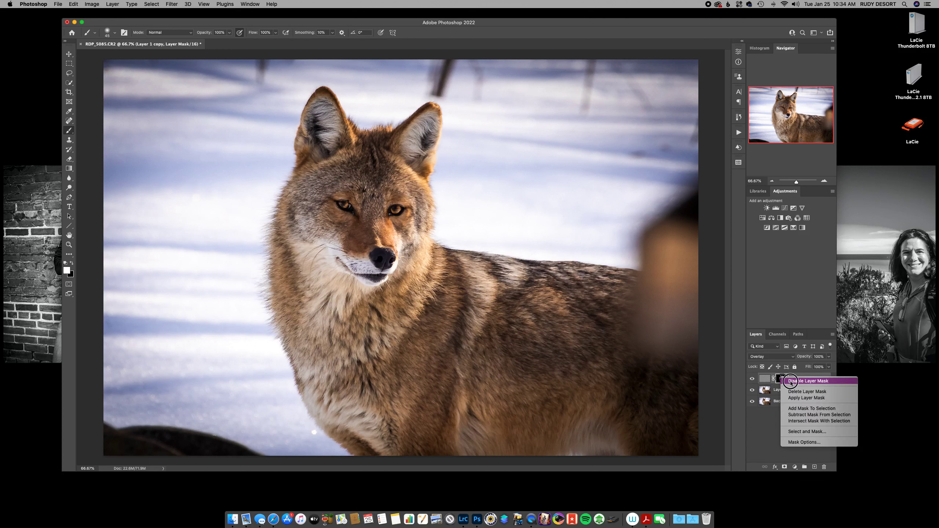
pyautogui.click(788, 382)
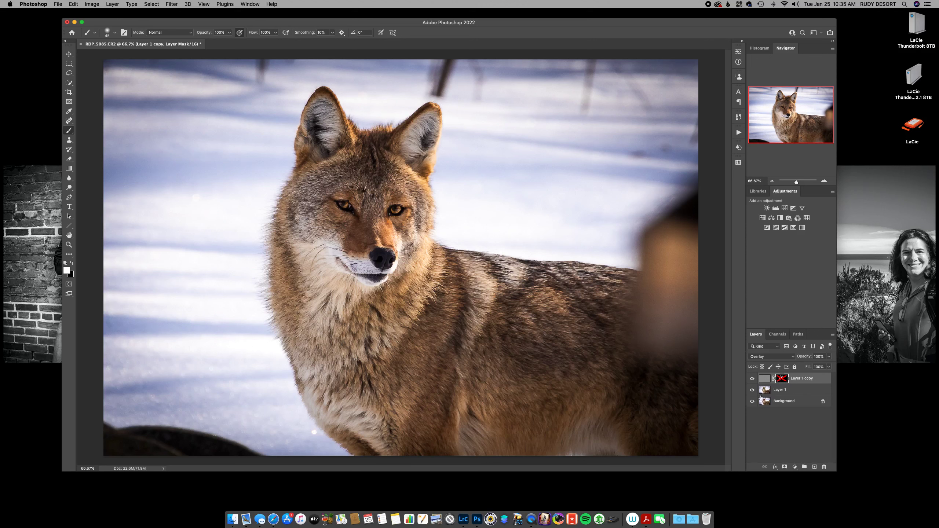
pyautogui.click(807, 357)
pyautogui.moveTo(807, 357)
pyautogui.mouseDown()
pyautogui.moveTo(734, 357)
pyautogui.moveTo(818, 357)
pyautogui.moveTo(807, 358)
pyautogui.mouseUp()
# Examine the coyote's head at 100% zoom with the unmasked High Pass layer hidden and shown
pyautogui.press('super+1')
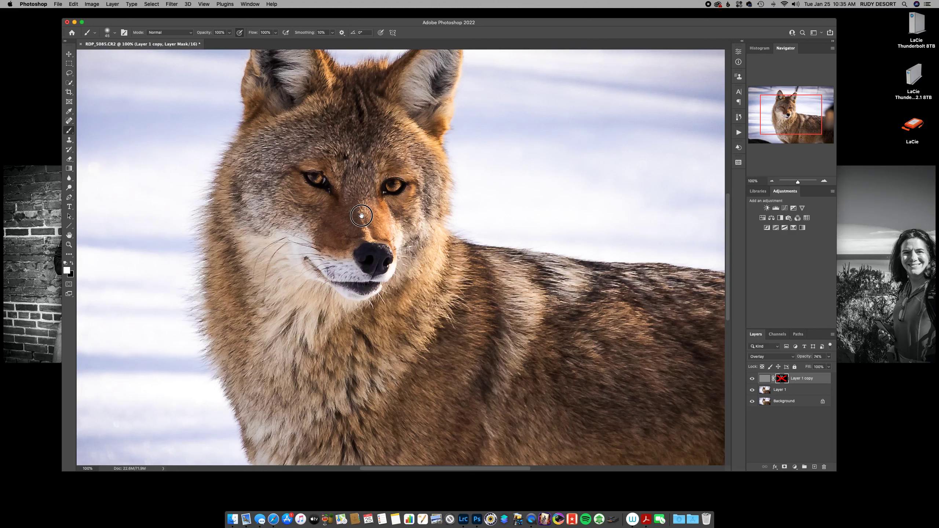
pyautogui.moveTo(361, 215); pyautogui.dragTo(385, 295)
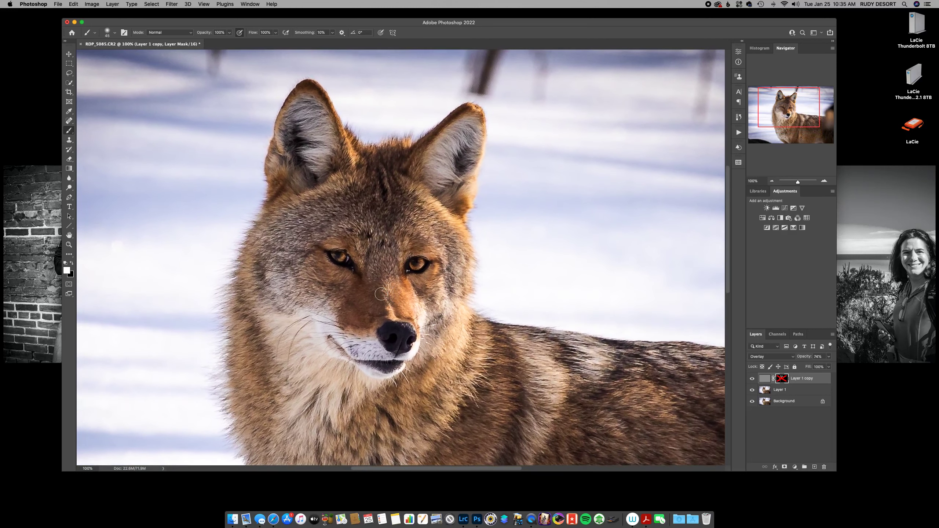
pyautogui.click(751, 379)
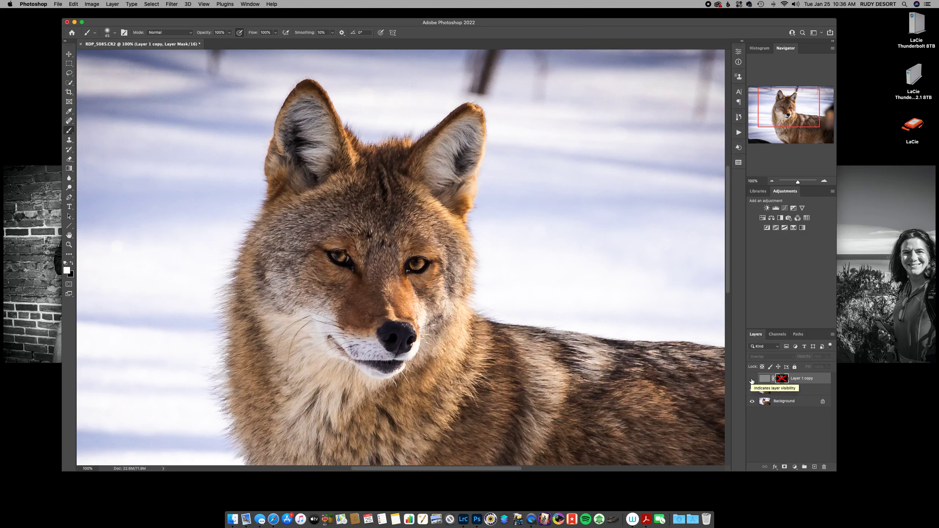
pyautogui.click(752, 379)
pyautogui.click(752, 379)
pyautogui.click(751, 379)
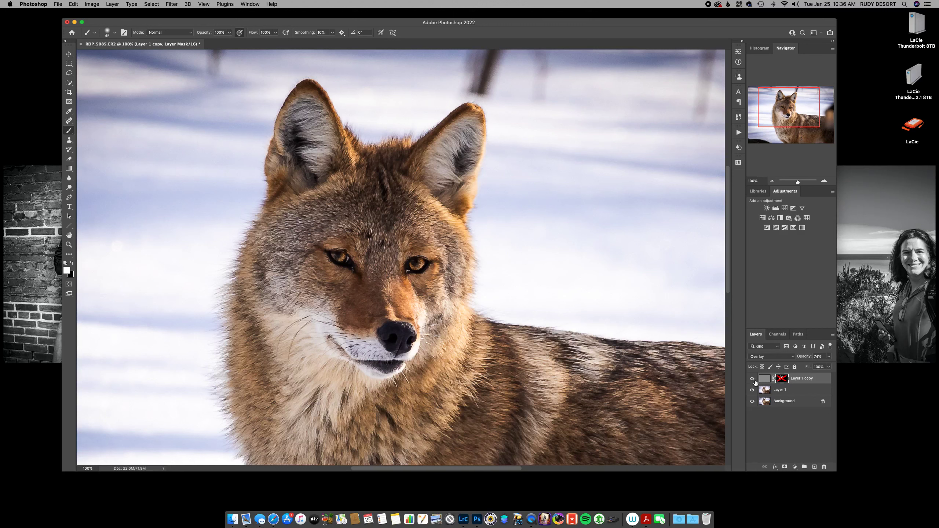
# Re-enable the High Pass layer's mask and toggle the layer's visibility to check the selective sharpening
pyautogui.rightClick(780, 381)
pyautogui.click(791, 383)
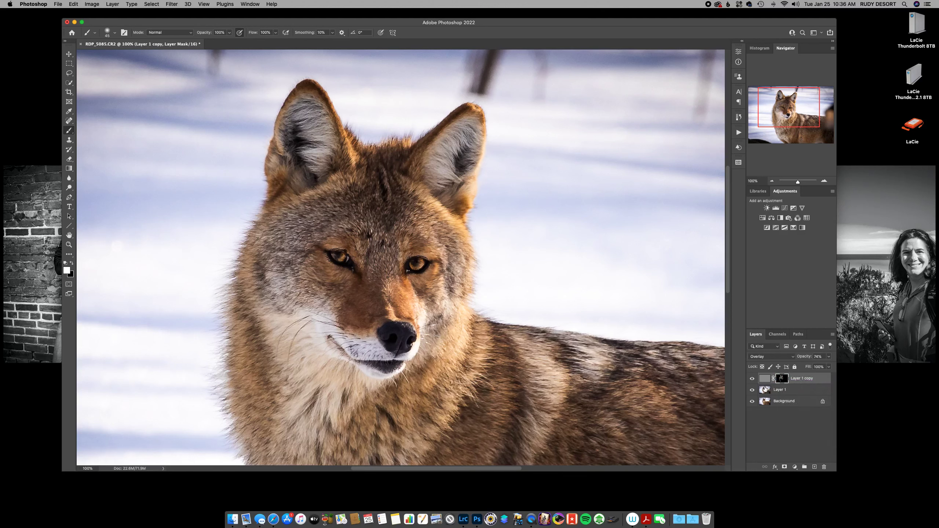
pyautogui.click(751, 379)
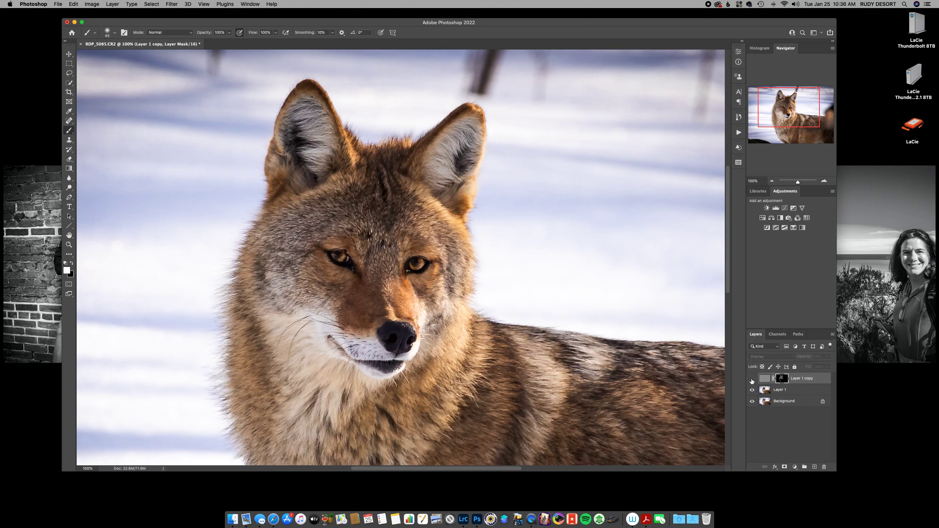
pyautogui.click(751, 379)
pyautogui.click(751, 379)
pyautogui.click(751, 379)
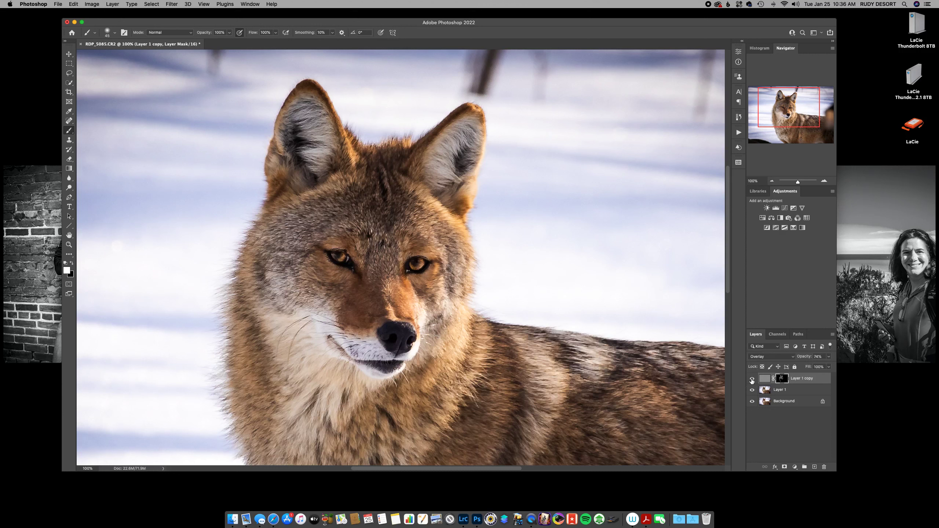